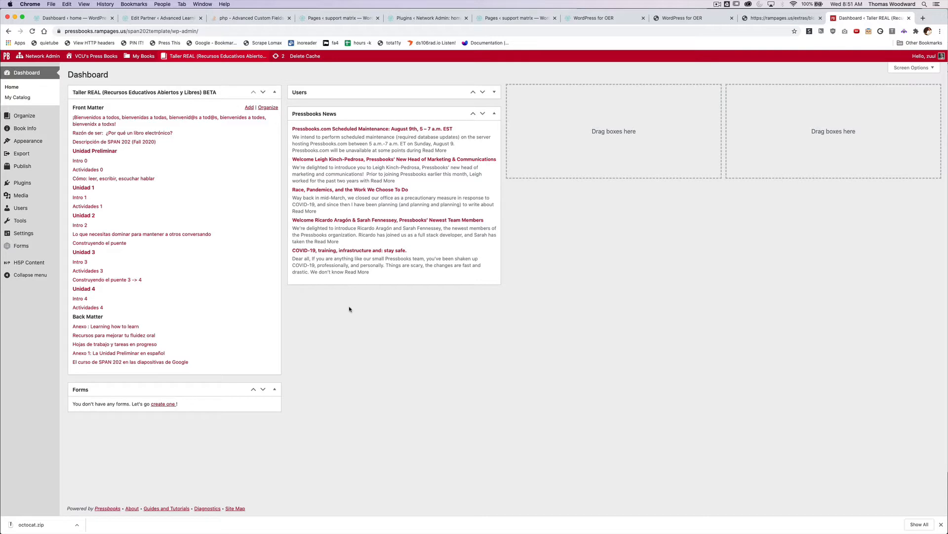
# Open the book's H5P content list and start adding a new H5P item.
pyautogui.moveTo(30, 265)
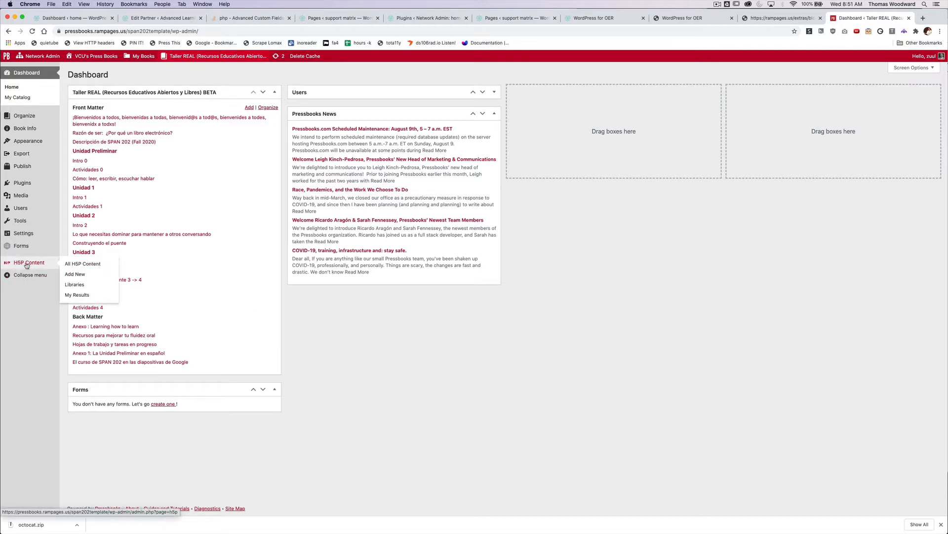
pyautogui.click(27, 264)
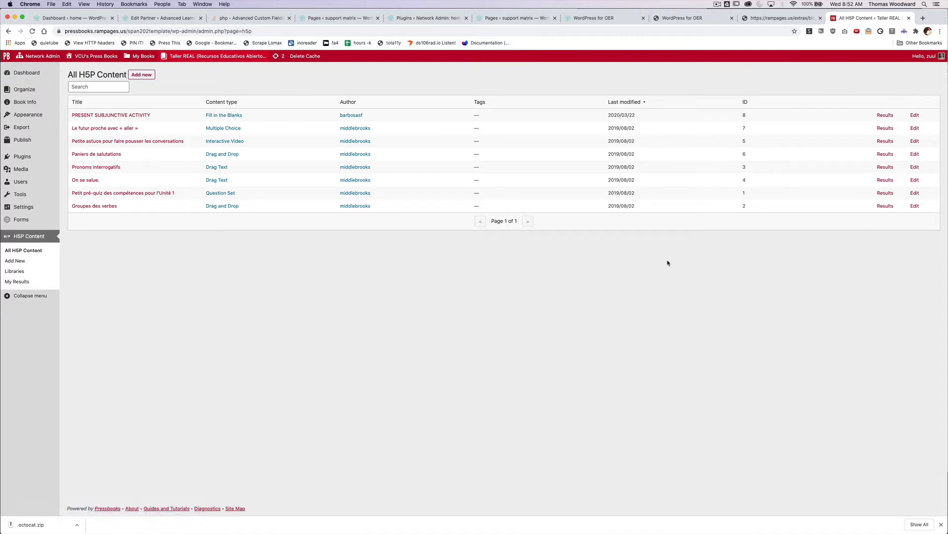
pyautogui.click(139, 78)
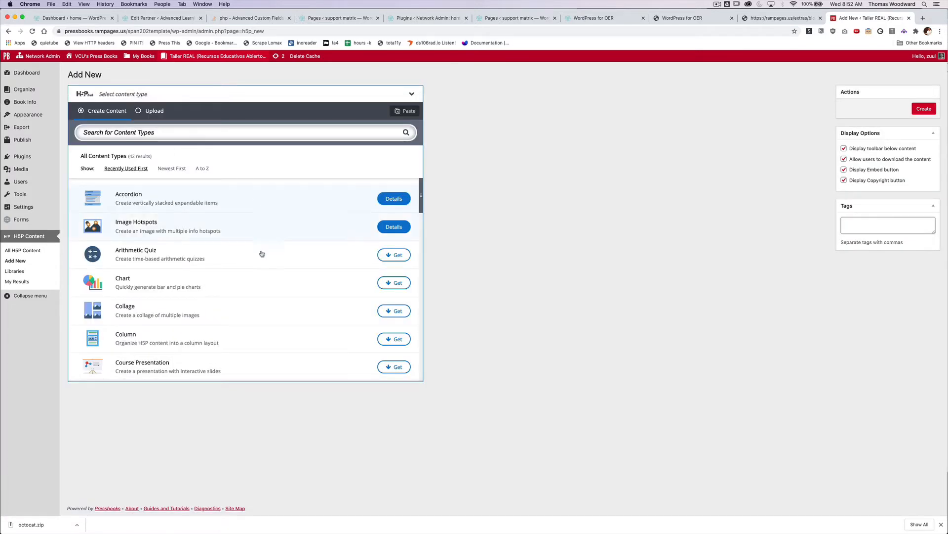
# Install the Arithmetic Quiz content type and return to the list of content types.
pyautogui.scroll(-15, 261, 254)
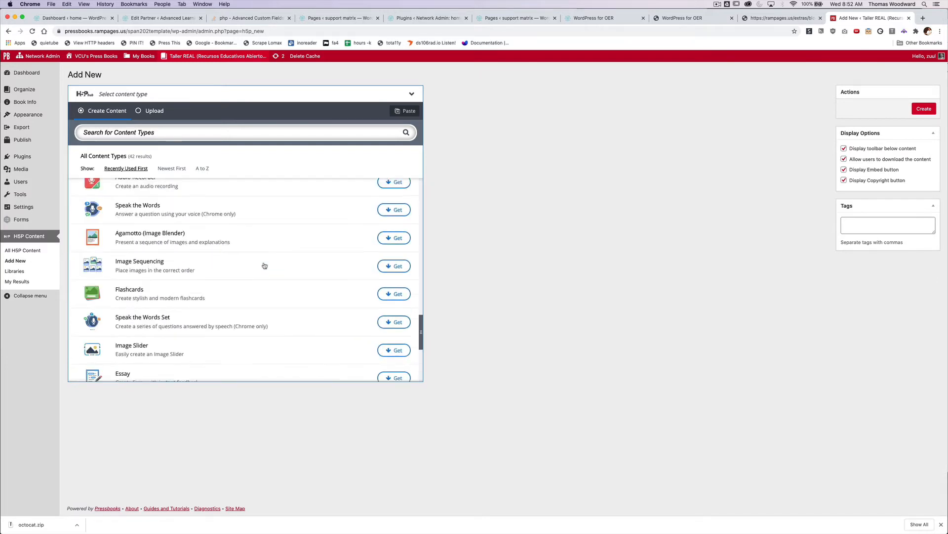
pyautogui.scroll(15, 264, 266)
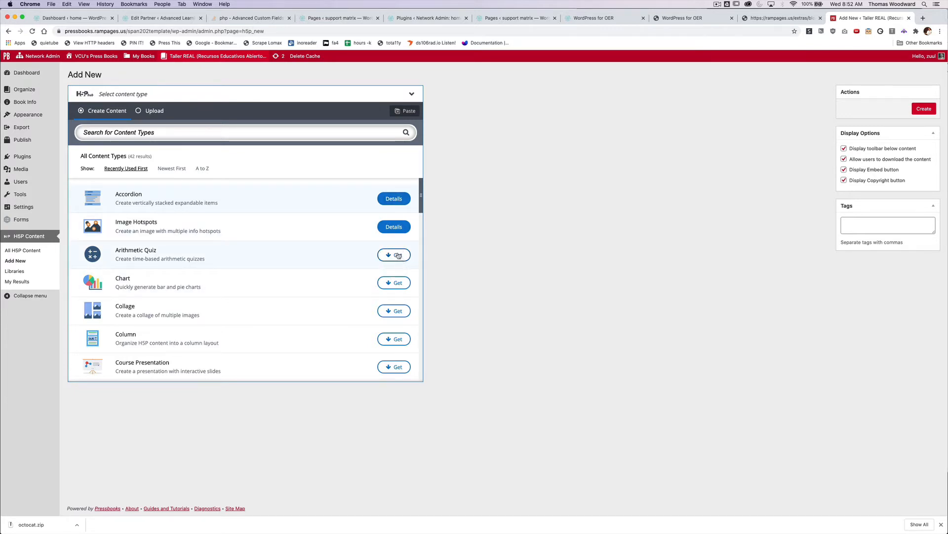
pyautogui.scroll(-1, 357, 258)
pyautogui.scroll(-3, 357, 258)
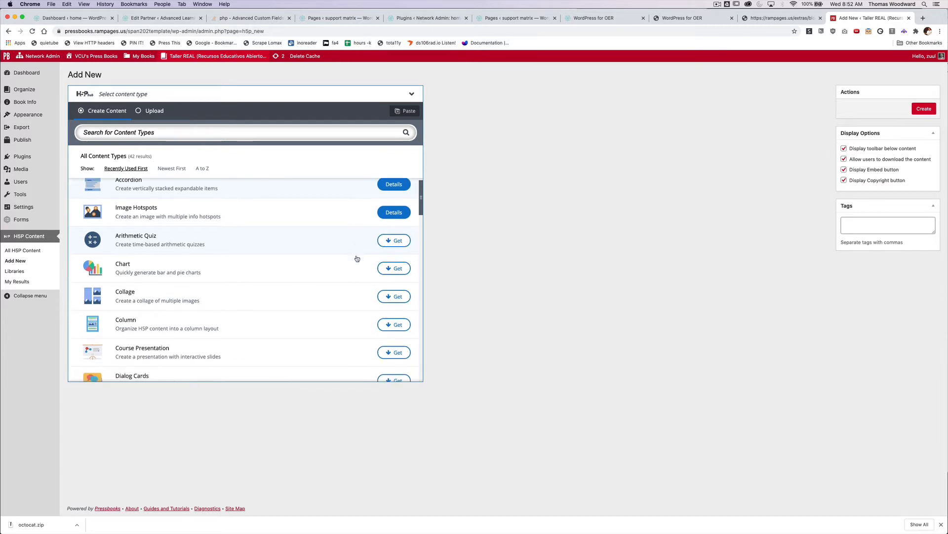
pyautogui.scroll(-4, 356, 258)
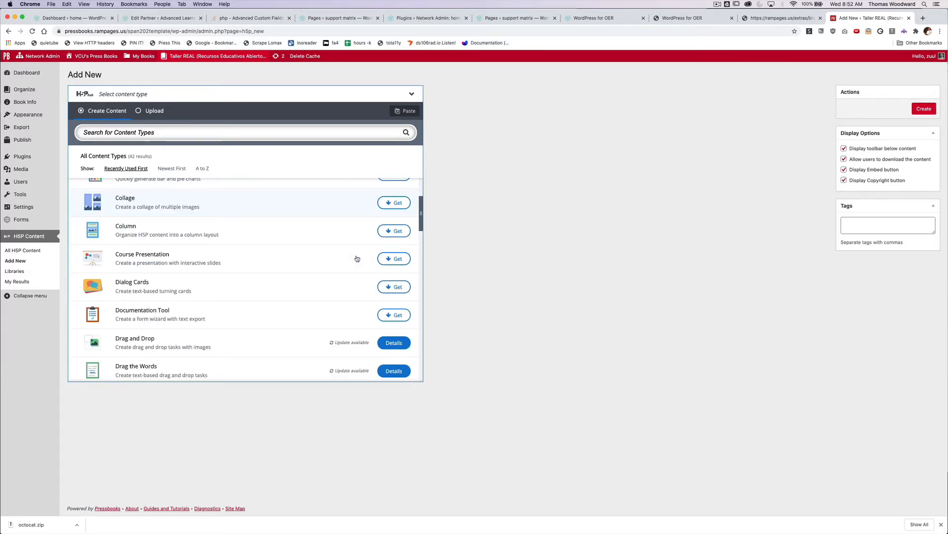
pyautogui.scroll(8, 356, 258)
pyautogui.click(404, 256)
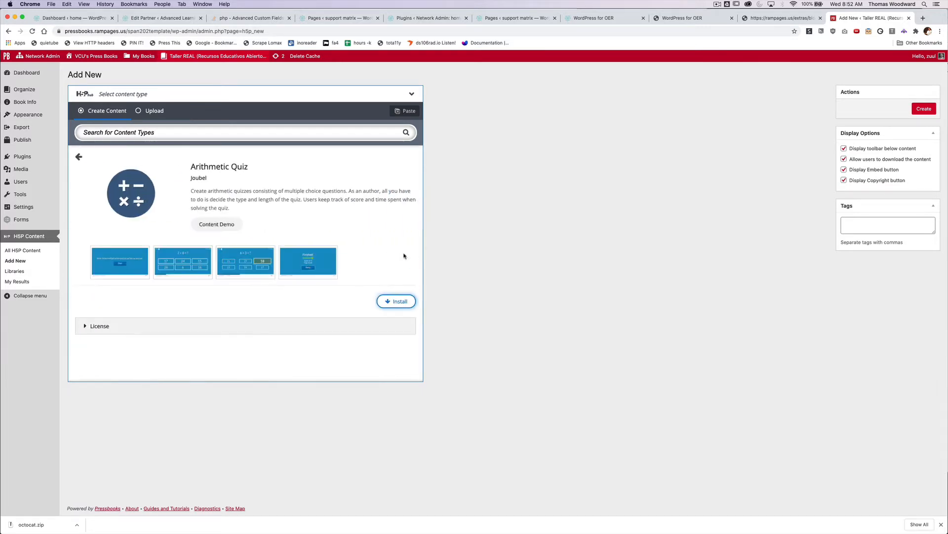
pyautogui.click(406, 300)
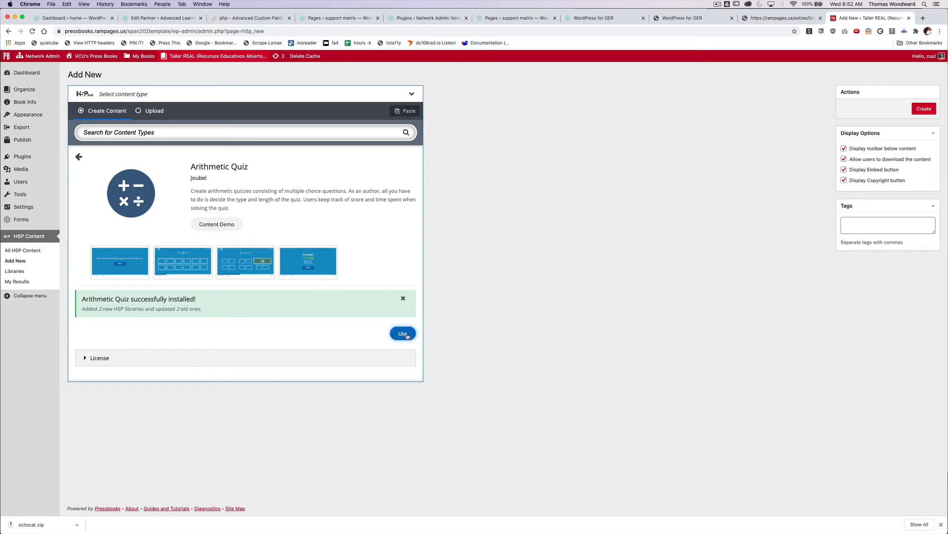
pyautogui.click(79, 157)
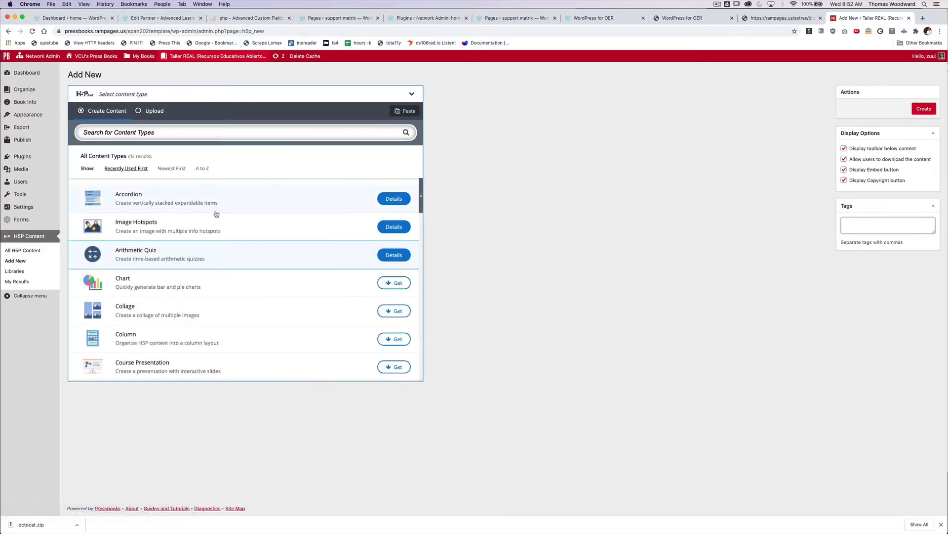
# Open the Accordion content type's details and try the panels in its content demo.
pyautogui.click(389, 200)
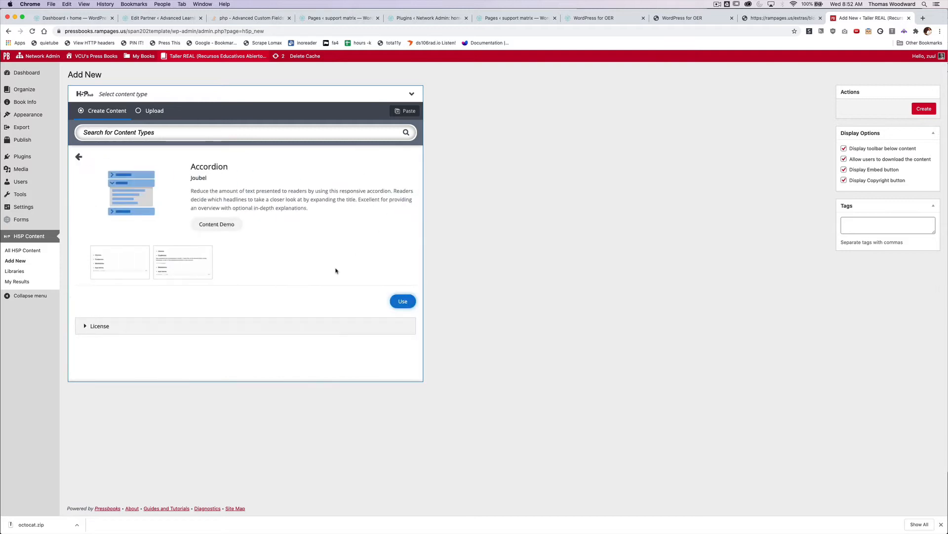
pyautogui.click(225, 226)
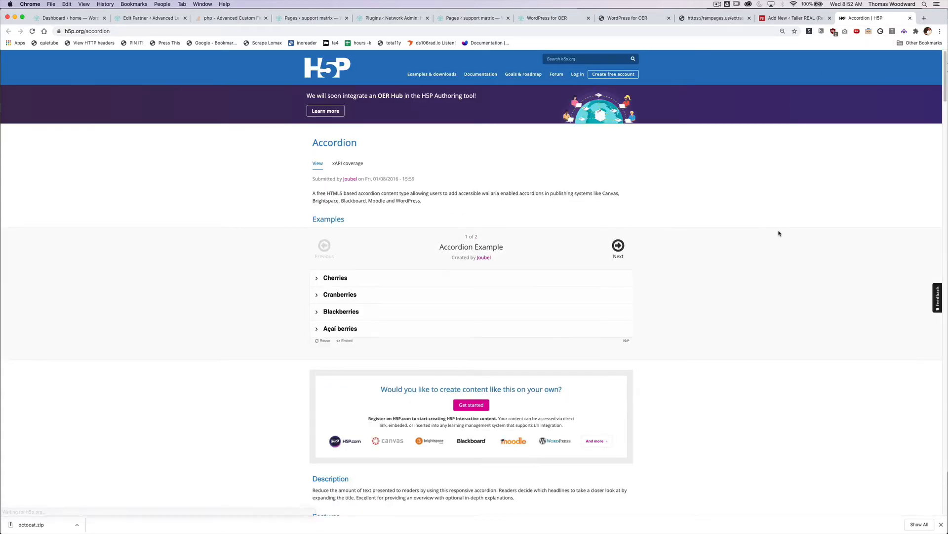
pyautogui.click(333, 278)
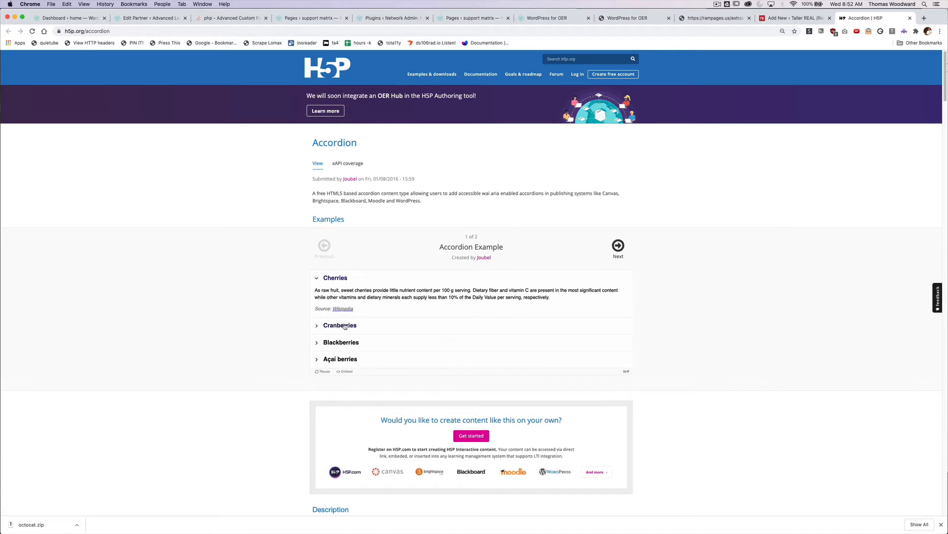
pyautogui.click(345, 326)
pyautogui.click(343, 341)
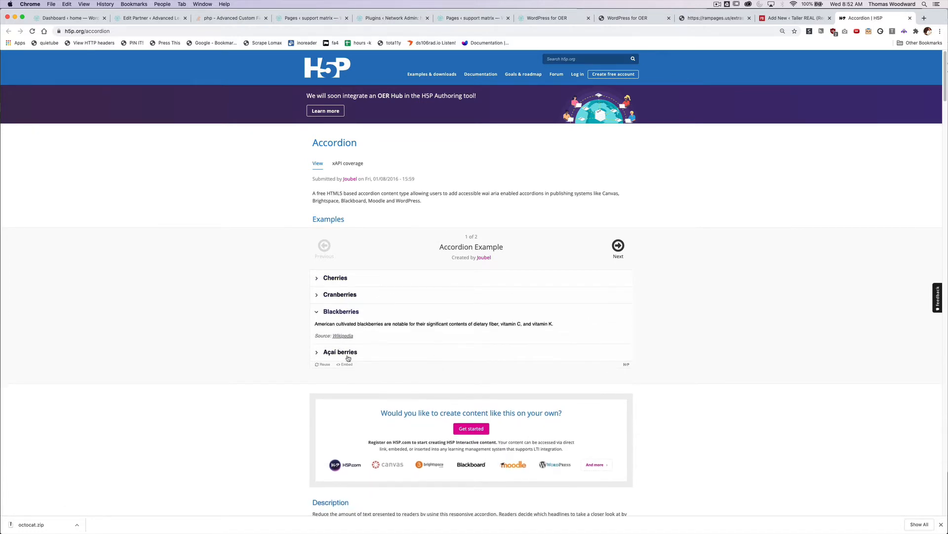
pyautogui.click(349, 350)
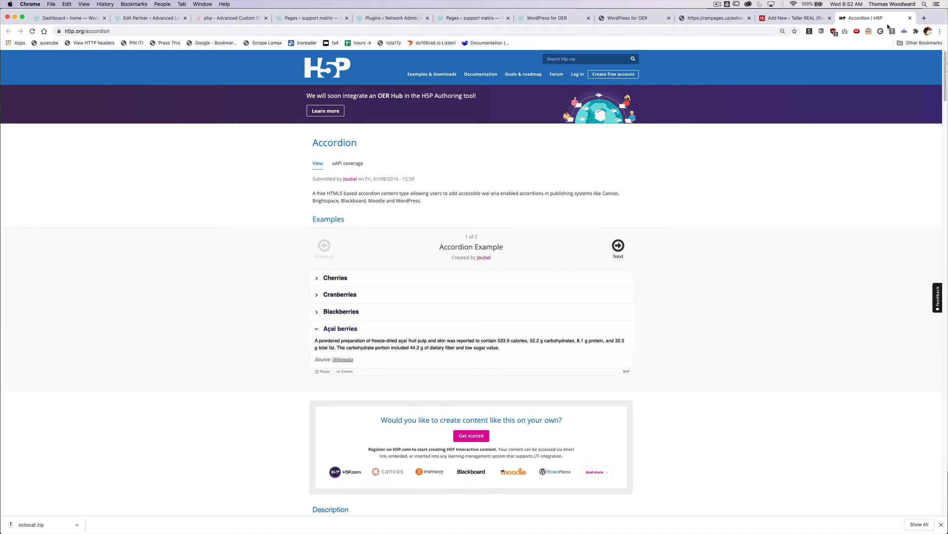
pyautogui.click(911, 19)
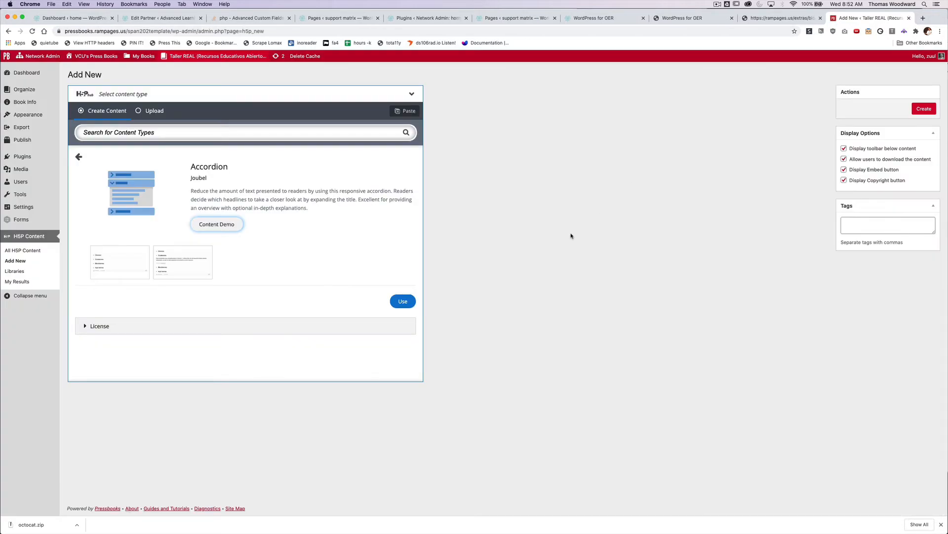
# Use the Accordion content type for the new item and title it "Mess with stuff".
pyautogui.click(401, 302)
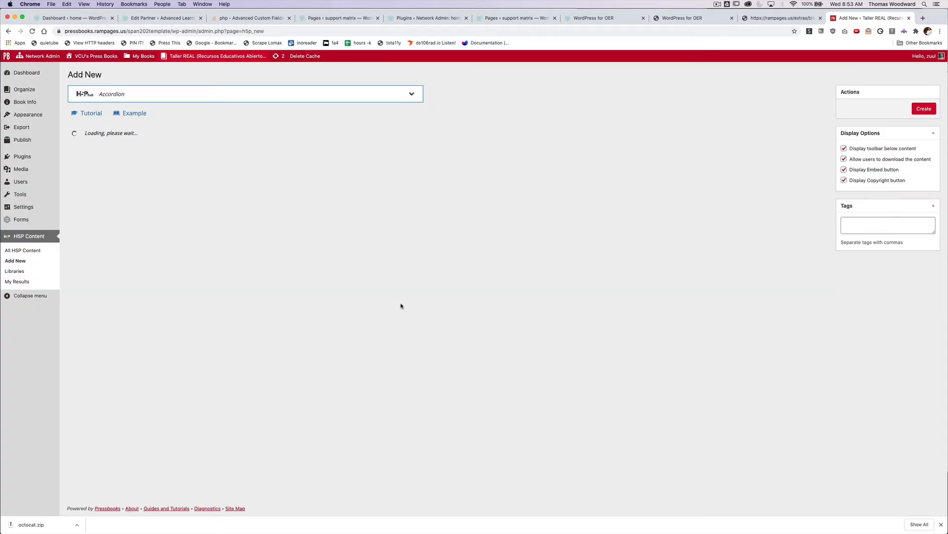
pyautogui.click(111, 176)
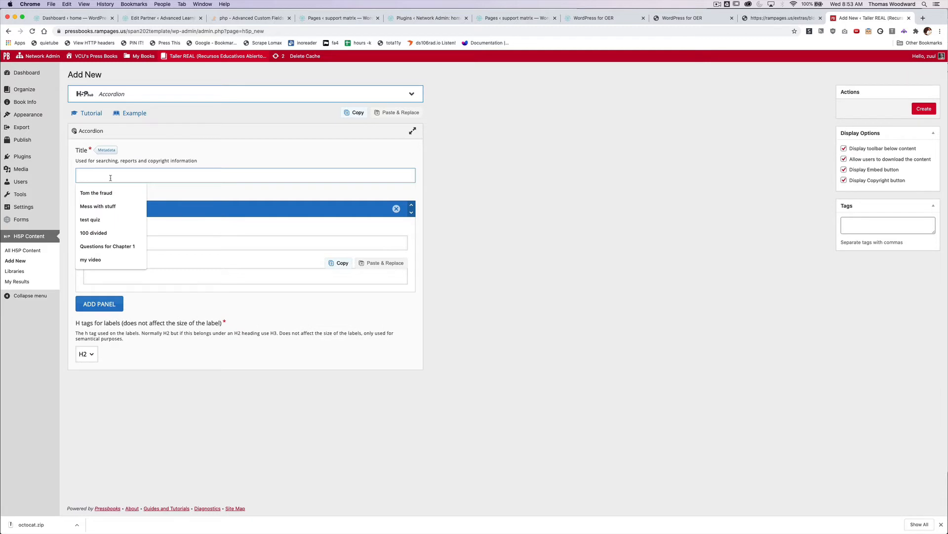
pyautogui.press('Down')
pyautogui.press('Down')
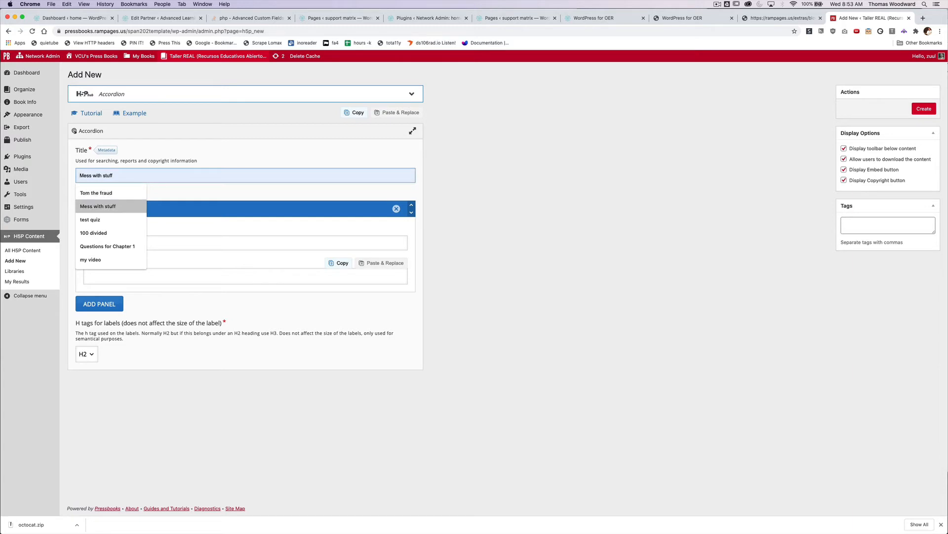
pyautogui.press('Return')
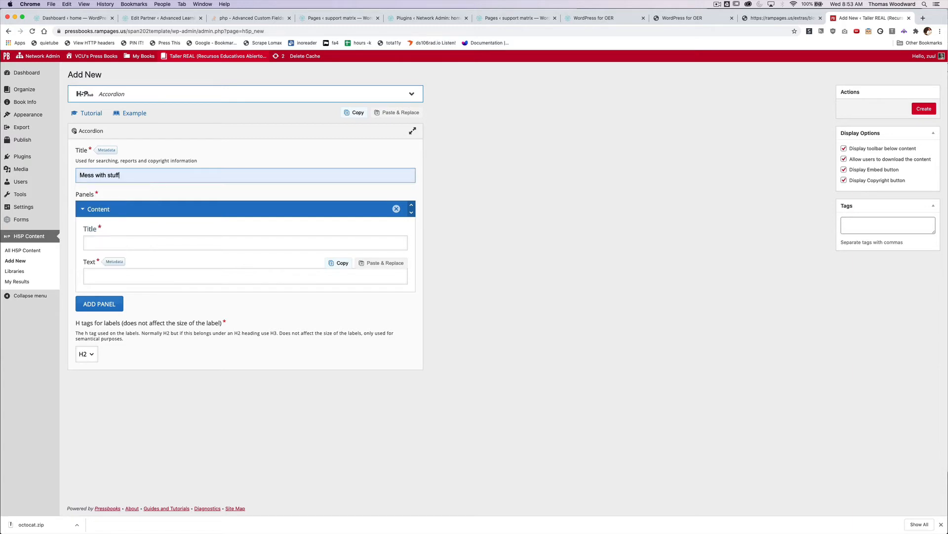
# Title the first accordion panel "One thing" and enter the text "What expands the details".
pyautogui.click(177, 243)
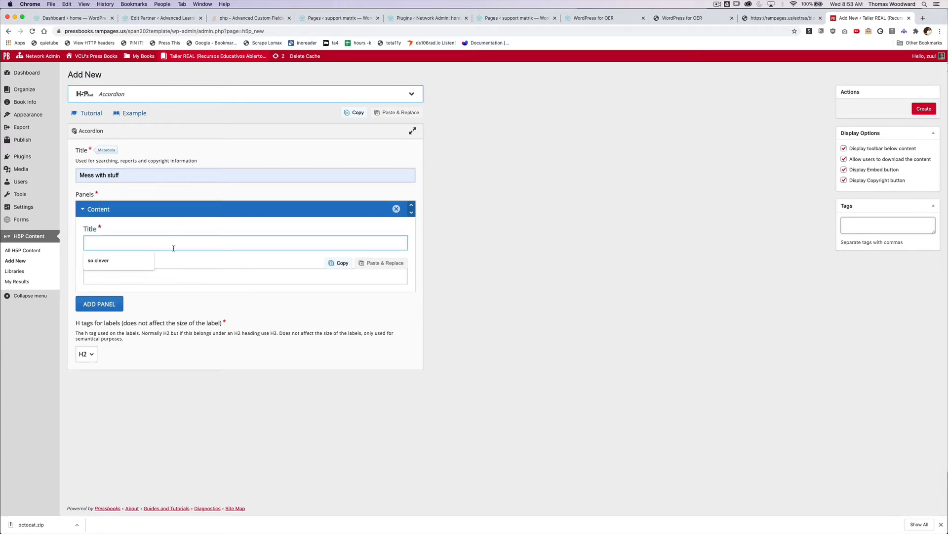
pyautogui.write('Oen')
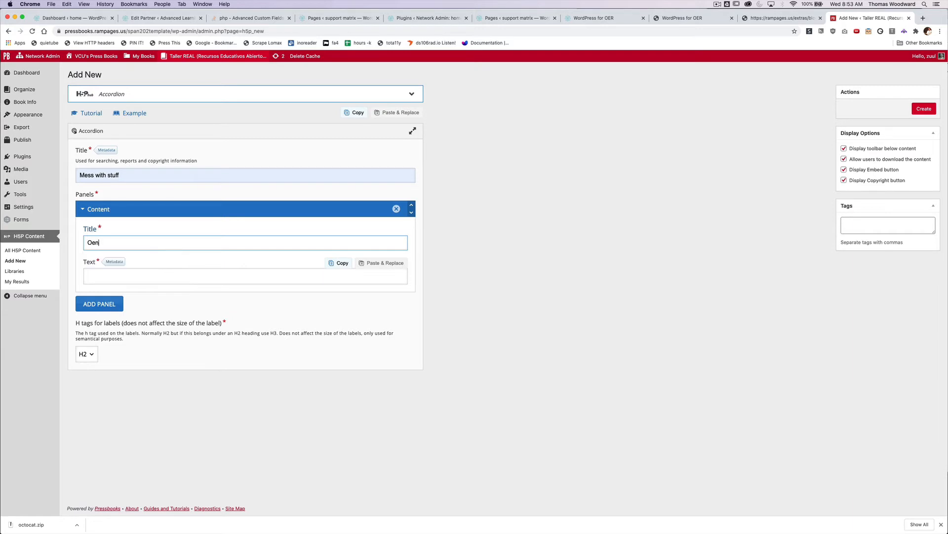
pyautogui.write(' thig')
pyautogui.click(144, 276)
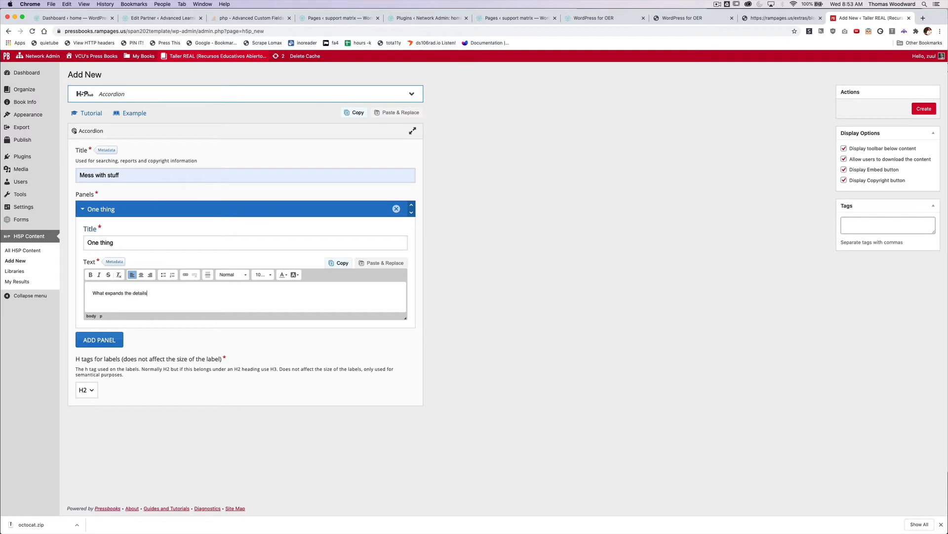
# Try bold and italic formatting on the first panel's text and remove both again.
pyautogui.moveTo(148, 292); pyautogui.dragTo(92, 293)
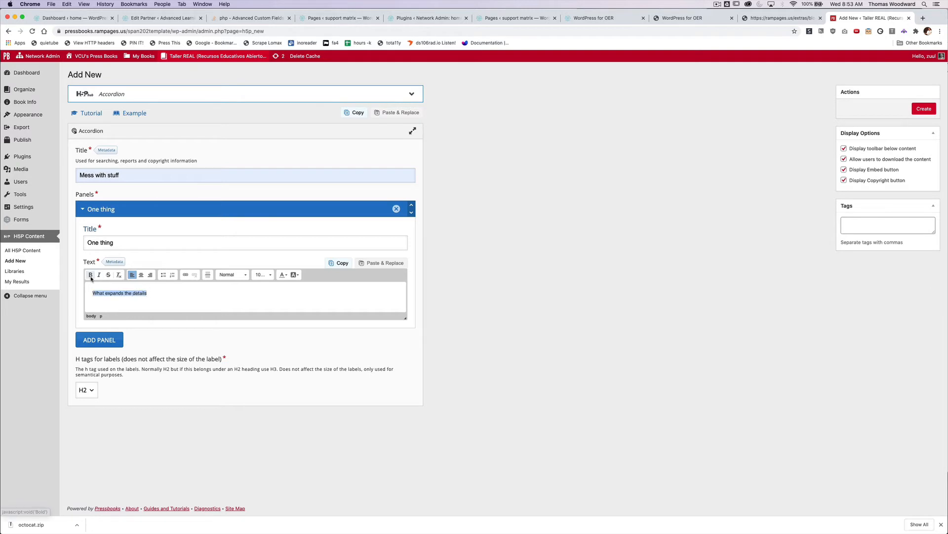
pyautogui.click(91, 275)
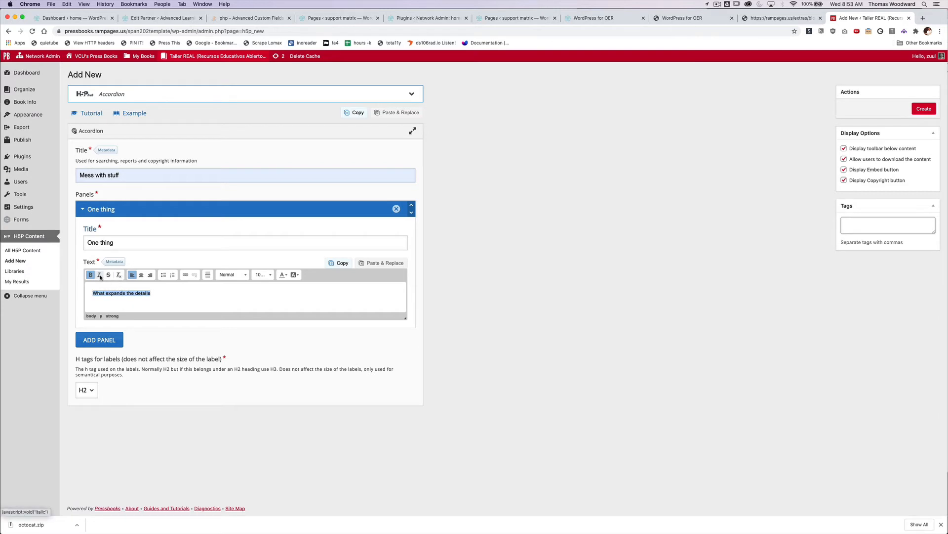
pyautogui.click(99, 274)
pyautogui.click(93, 275)
pyautogui.click(99, 275)
pyautogui.click(196, 303)
# Add a second panel titled "more stuff" with the text "more details" and create the accordion.
pyautogui.click(100, 340)
pyautogui.click(131, 371)
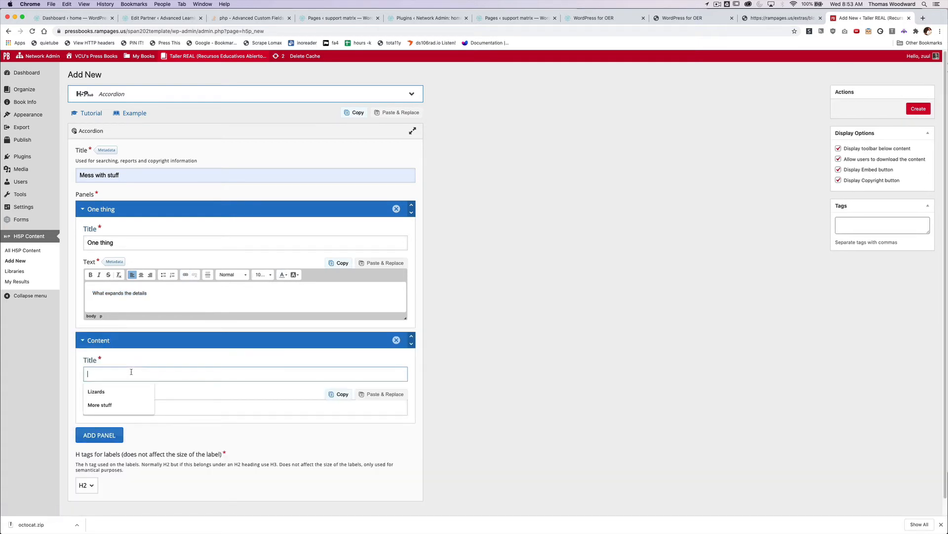
pyautogui.write('more stuff')
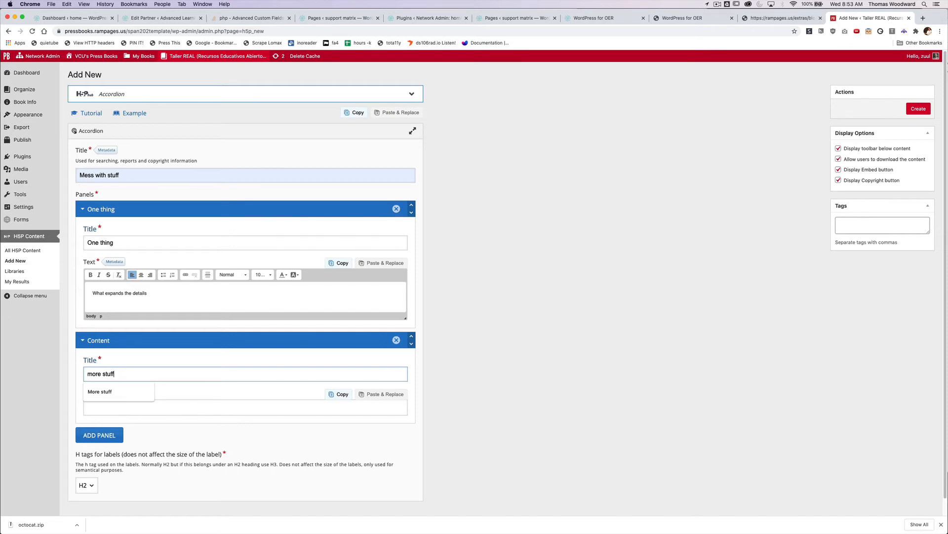
pyautogui.click(171, 412)
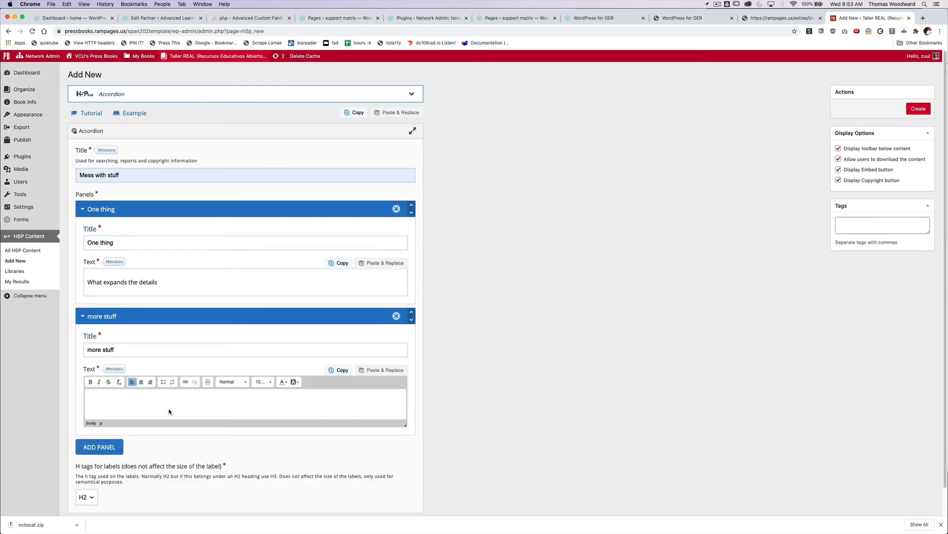
pyautogui.write('more details')
pyautogui.click(920, 108)
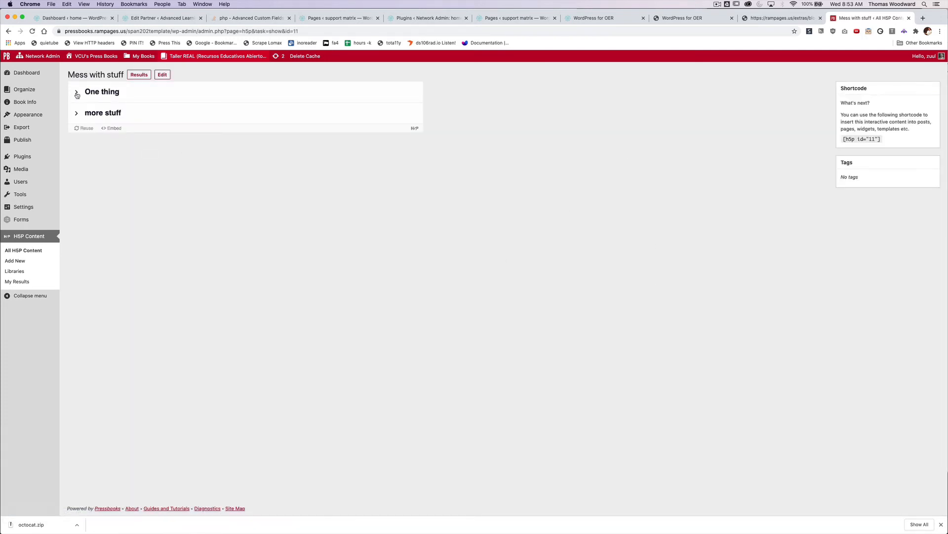
# Expand the created accordion's panels to check their content and examine its embedding shortcode.
pyautogui.click(77, 92)
pyautogui.click(77, 92)
pyautogui.click(77, 113)
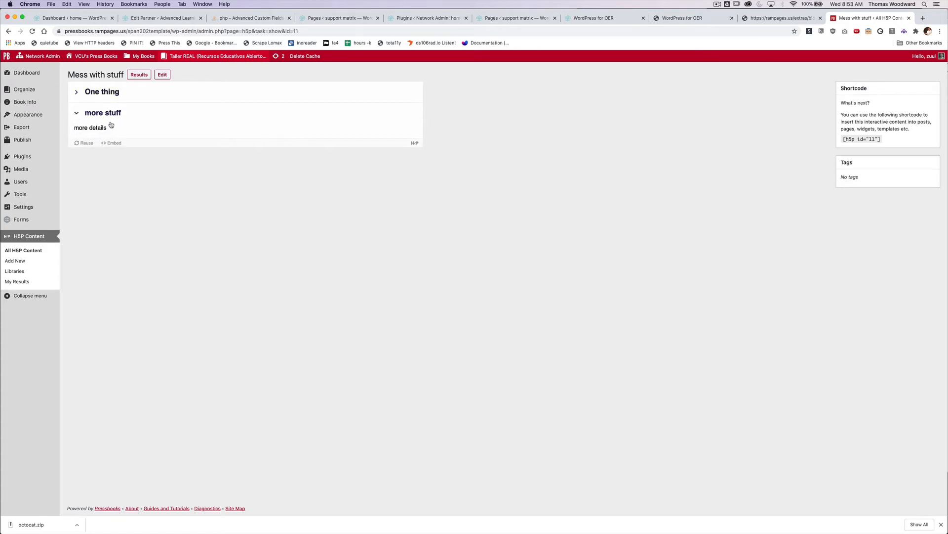
pyautogui.tripleClick(881, 139)
pyautogui.click(339, 236)
# Add a new part to the book and title it "a thing".
pyautogui.moveTo(8, 95)
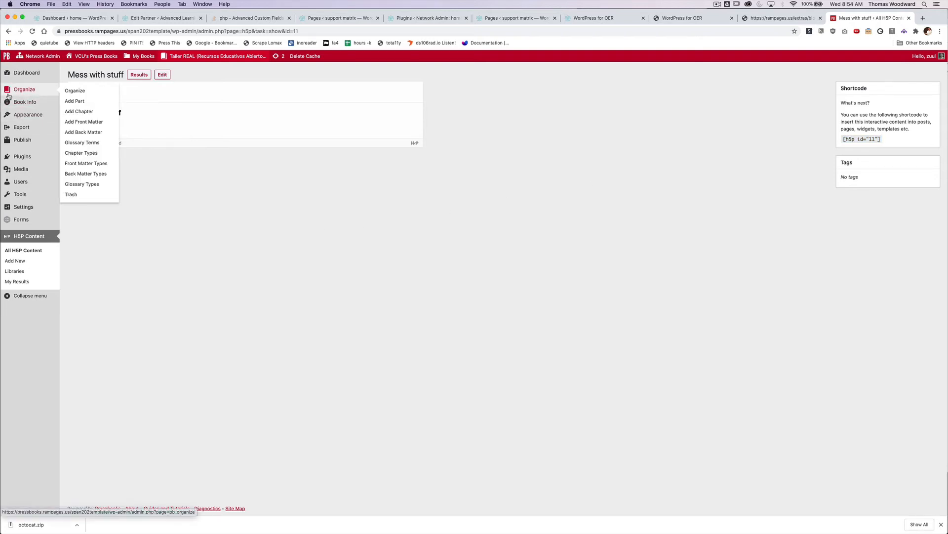
pyautogui.click(75, 102)
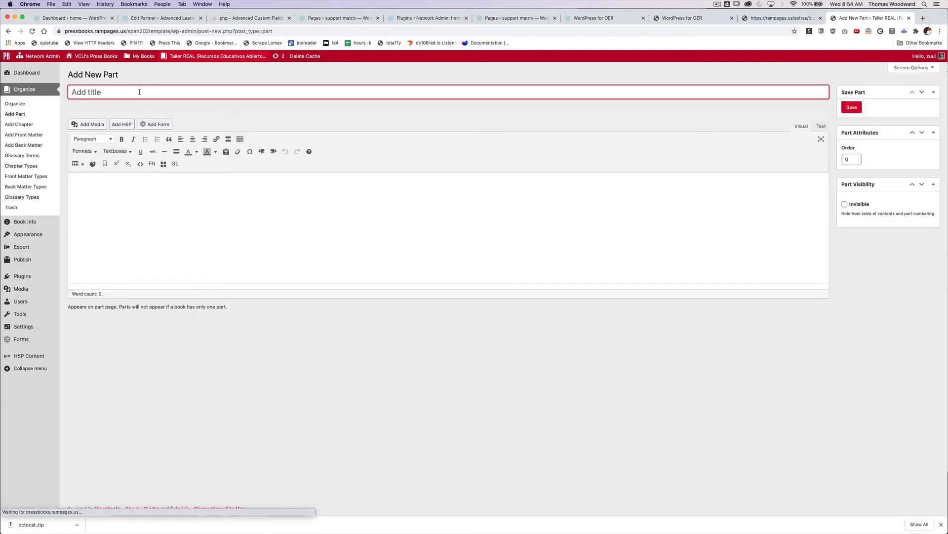
pyautogui.write('a thing')
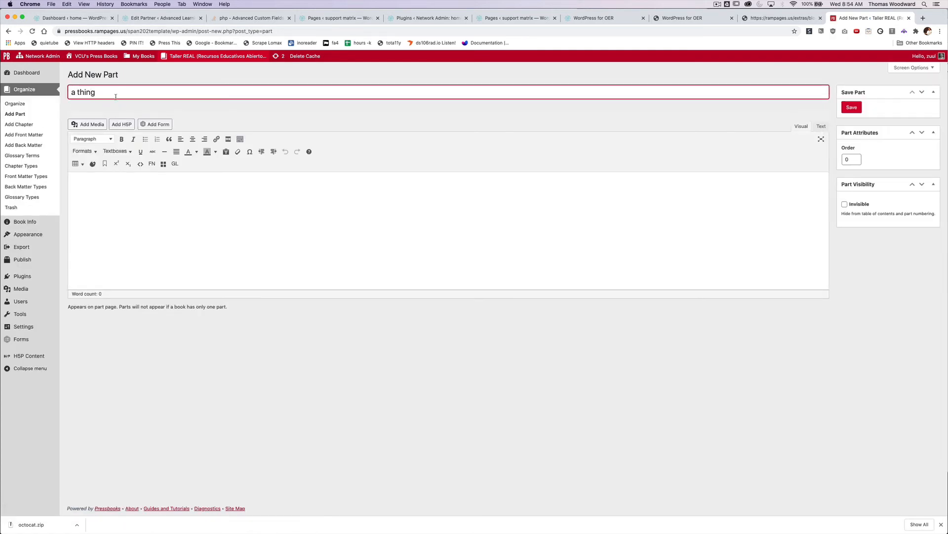
# Insert the "Mess with stuff" H5P accordion into the body of the new part and save the part.
pyautogui.click(153, 210)
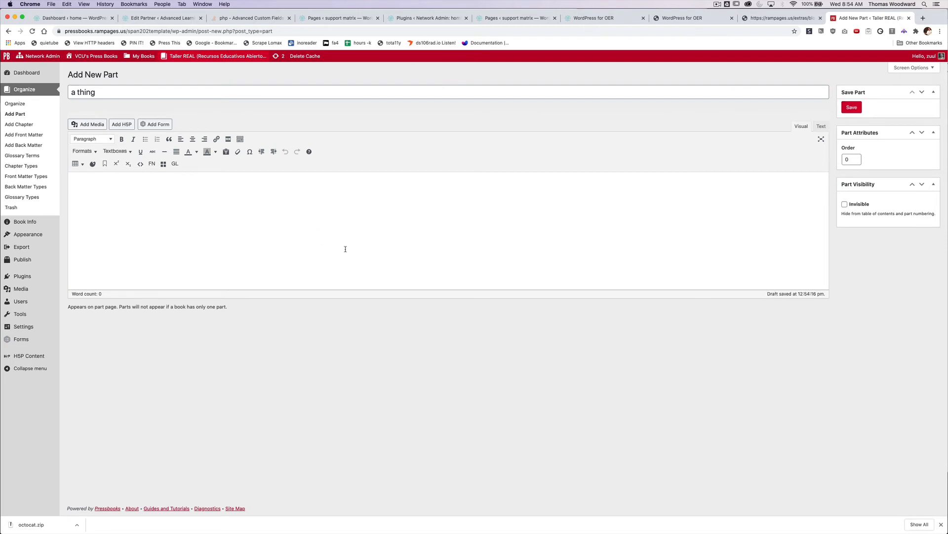
pyautogui.click(125, 127)
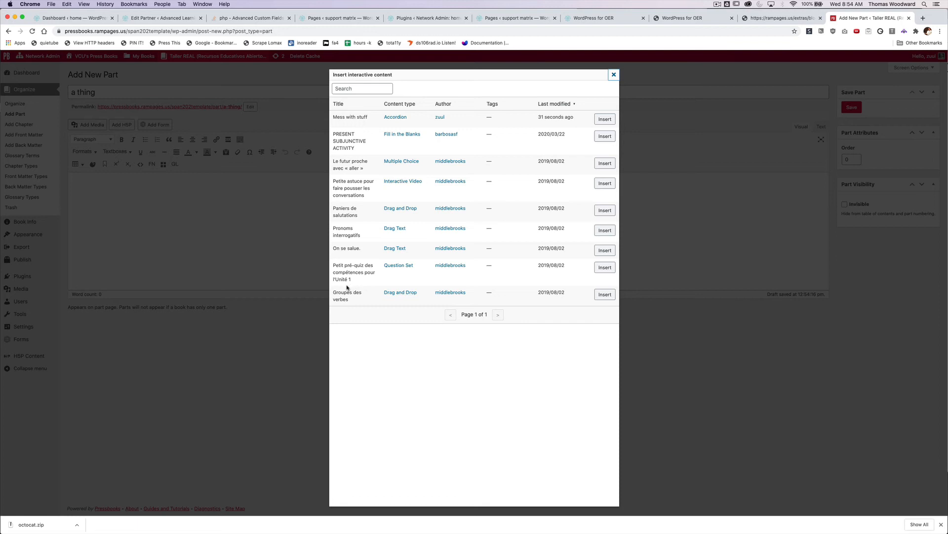
pyautogui.click(605, 119)
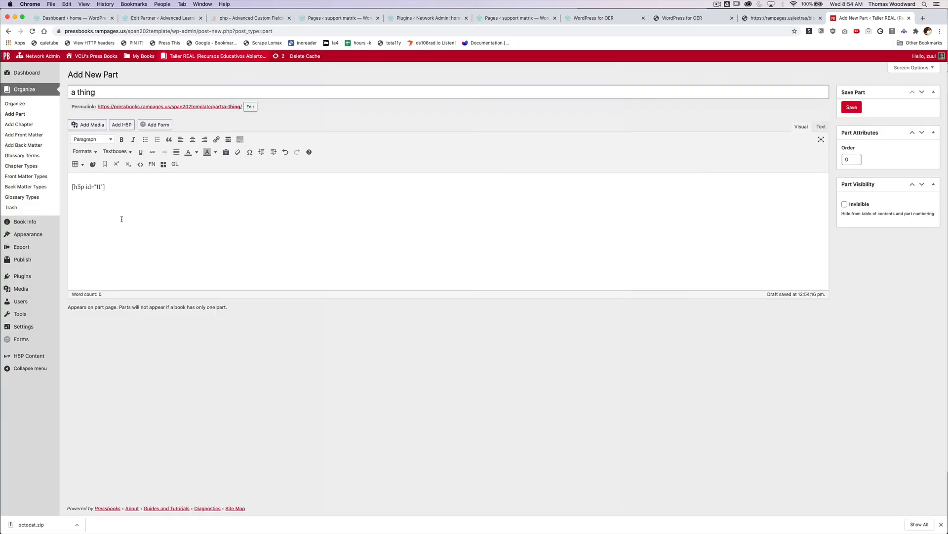
pyautogui.moveTo(83, 184); pyautogui.dragTo(69, 183)
pyautogui.click(851, 107)
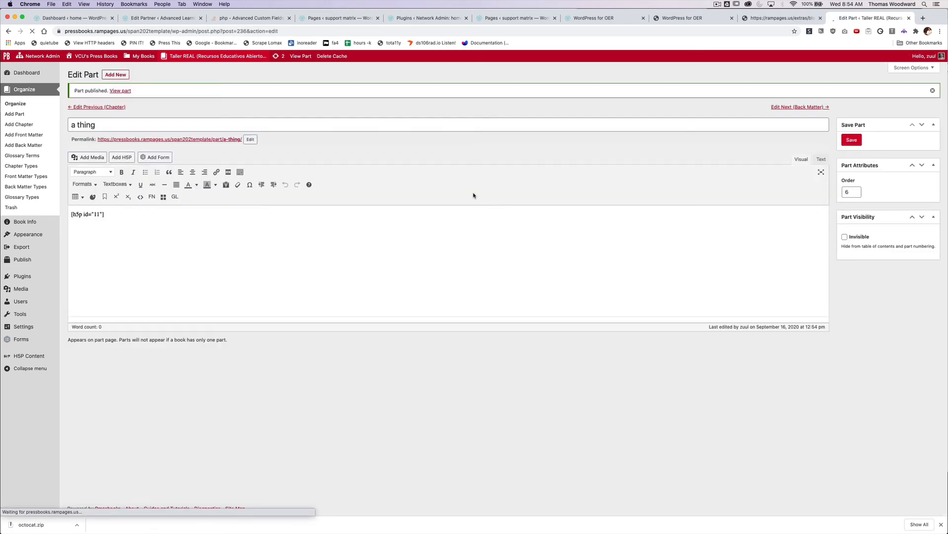
# View the published "a thing" part and expand the "One thing" and "more stuff" panels to check the embedded accordion.
pyautogui.click(221, 140)
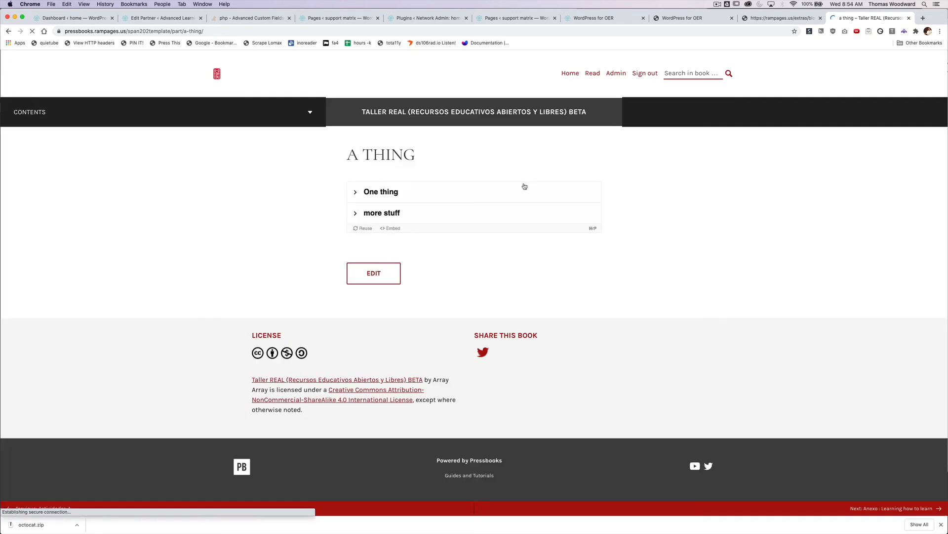
pyautogui.click(410, 192)
pyautogui.click(401, 228)
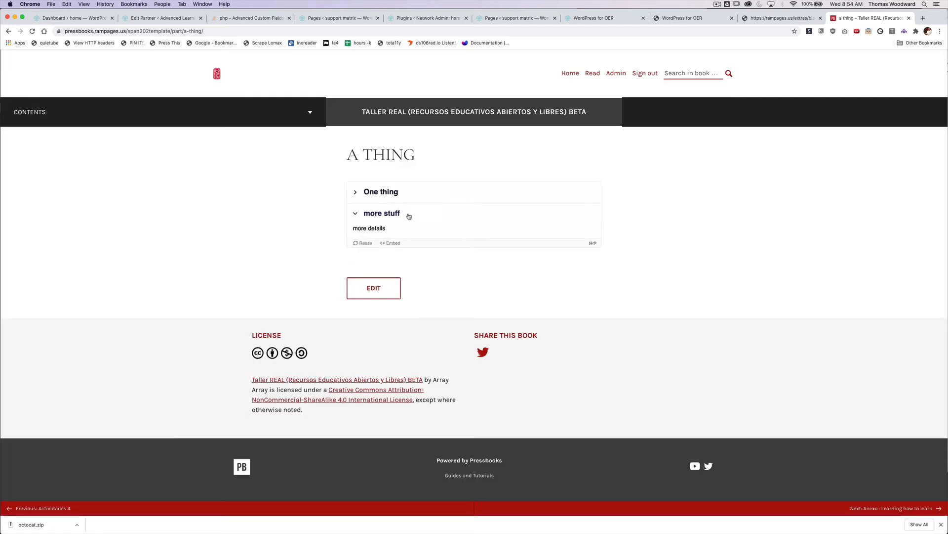
pyautogui.click(413, 192)
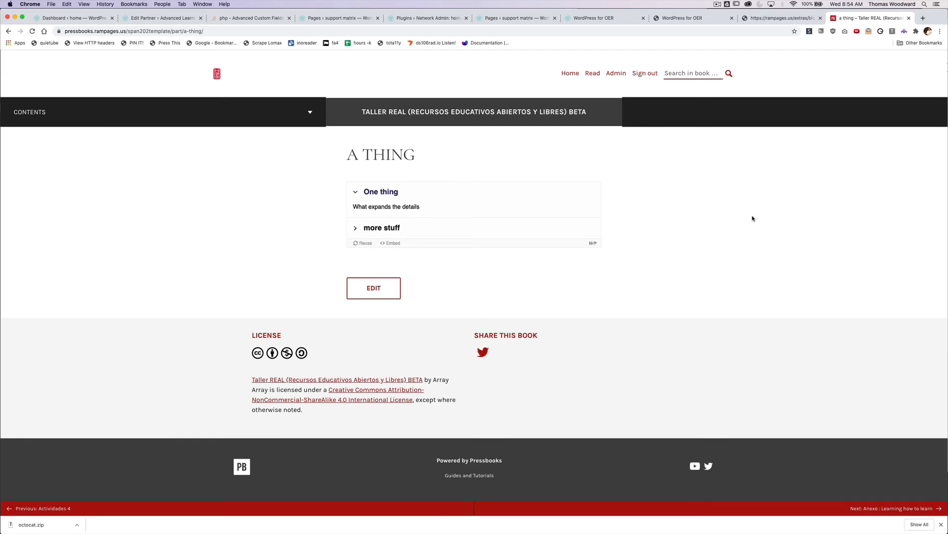
pyautogui.click(769, 16)
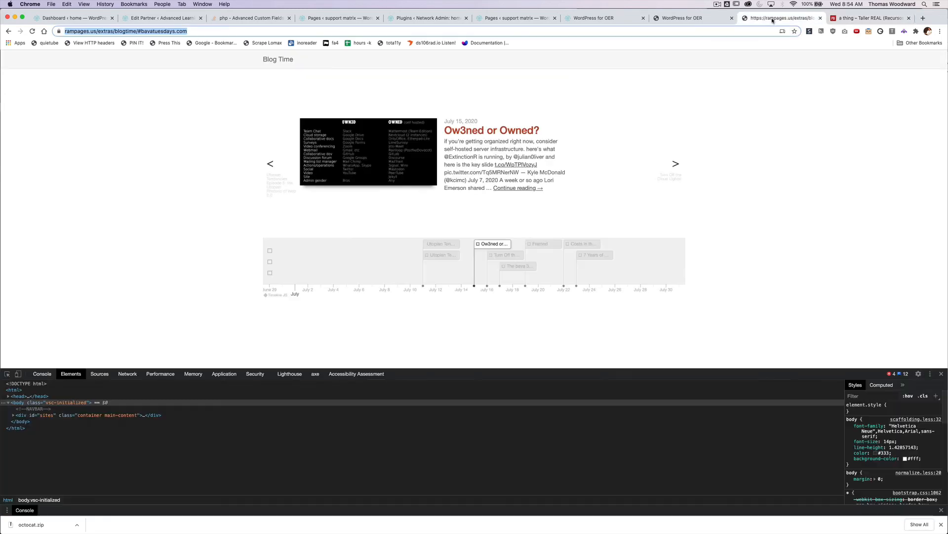
pyautogui.click(845, 18)
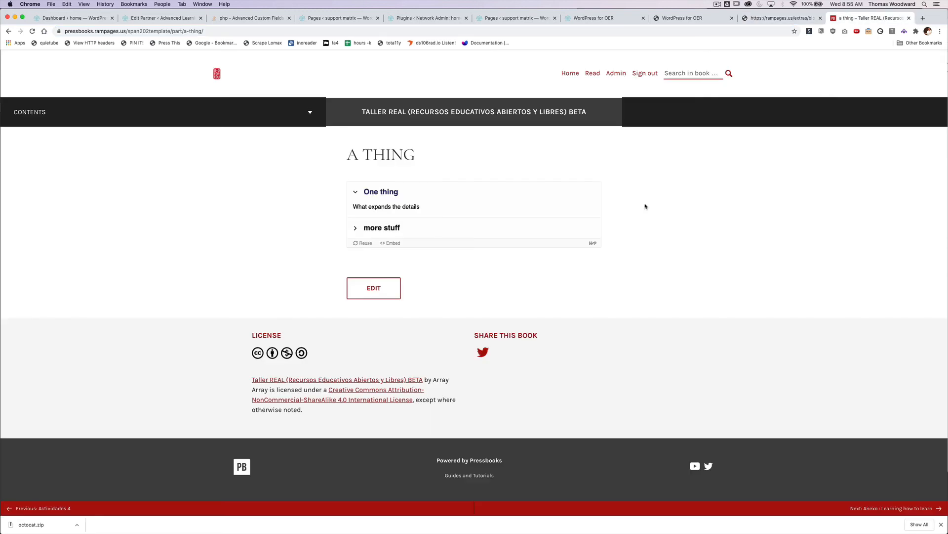
# Return to the book's admin area, open the "Mess with stuff" accordion for editing and delete it from the H5P content.
pyautogui.click(9, 31)
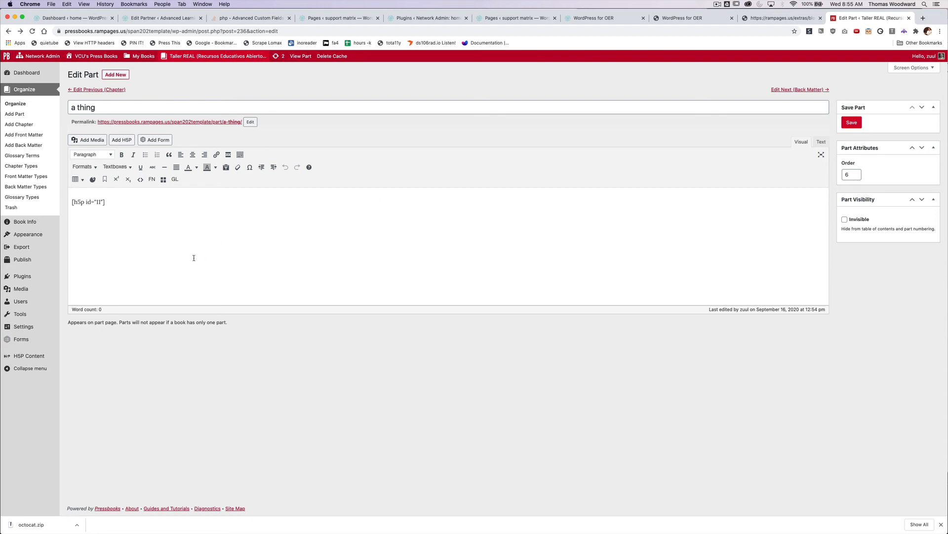
pyautogui.click(35, 357)
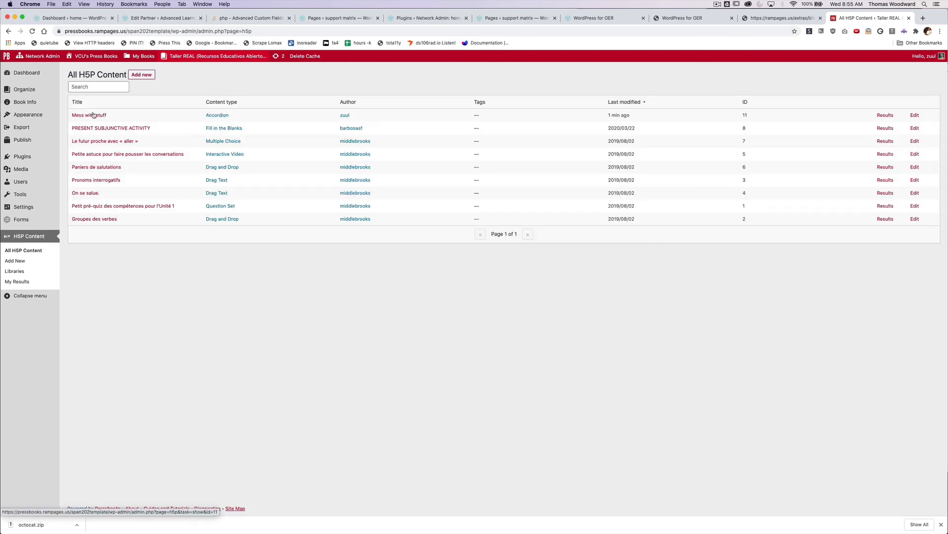
pyautogui.click(915, 115)
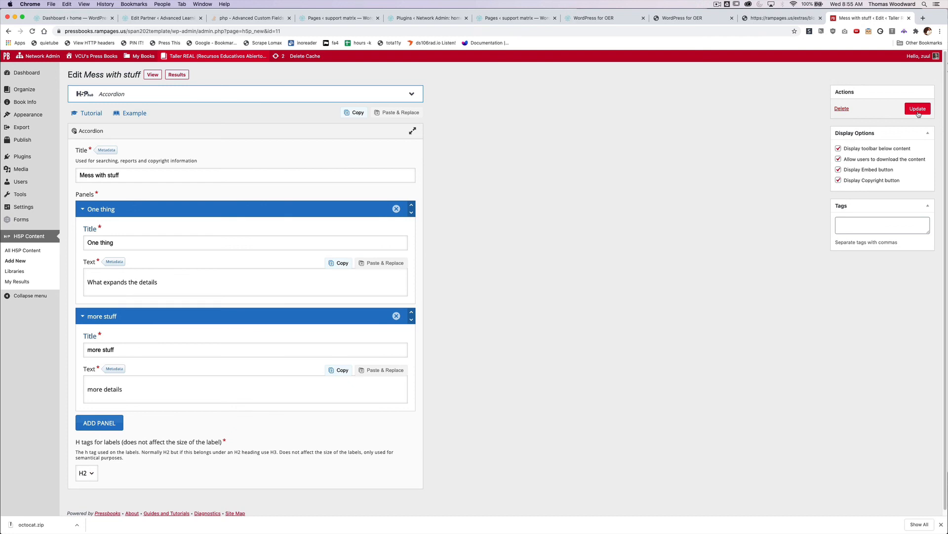
pyautogui.click(839, 109)
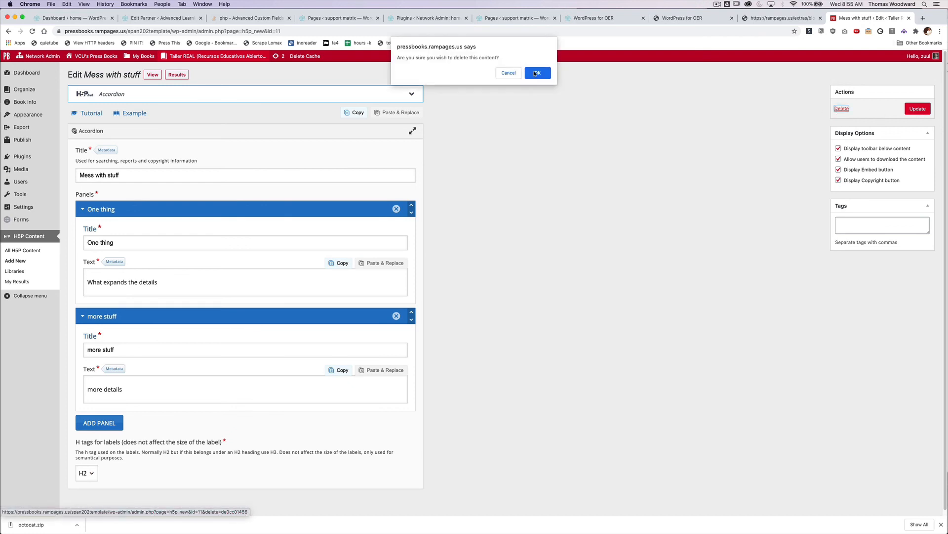
pyautogui.click(537, 72)
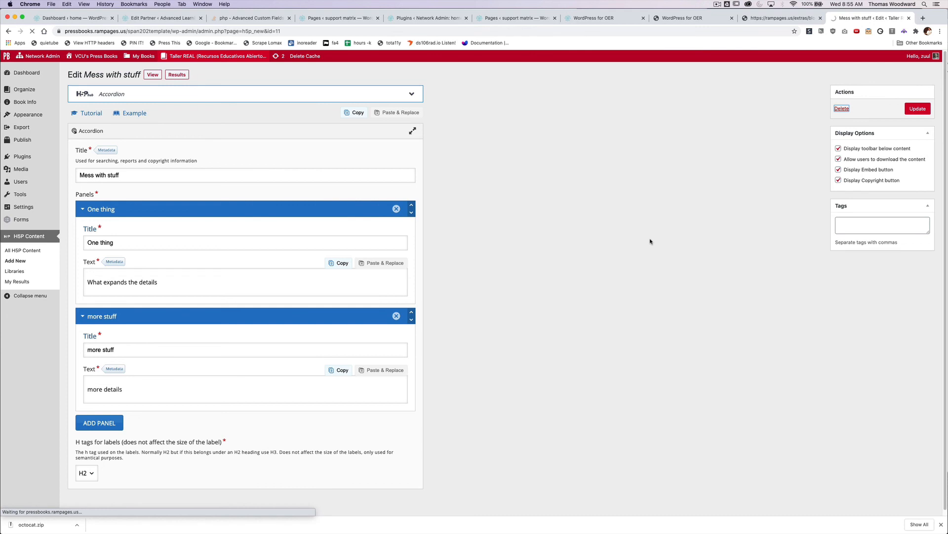